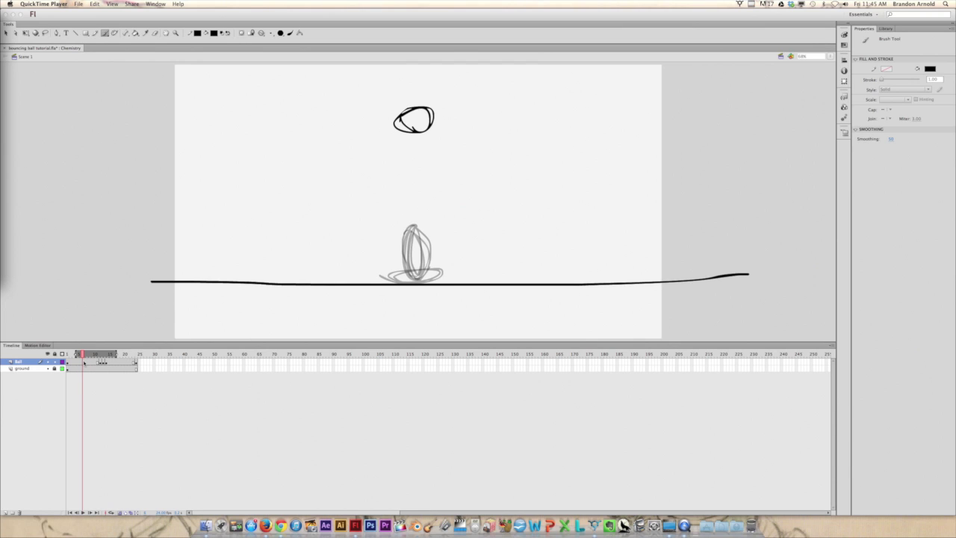
Insert a blank keyframe at frame 6 of the Ball layer and brush a ball midway between the top ball and the stretched ball
{"action": "left_click", "coordinate": [84, 361]}
{"action": "left_click", "coordinate": [86, 361]}
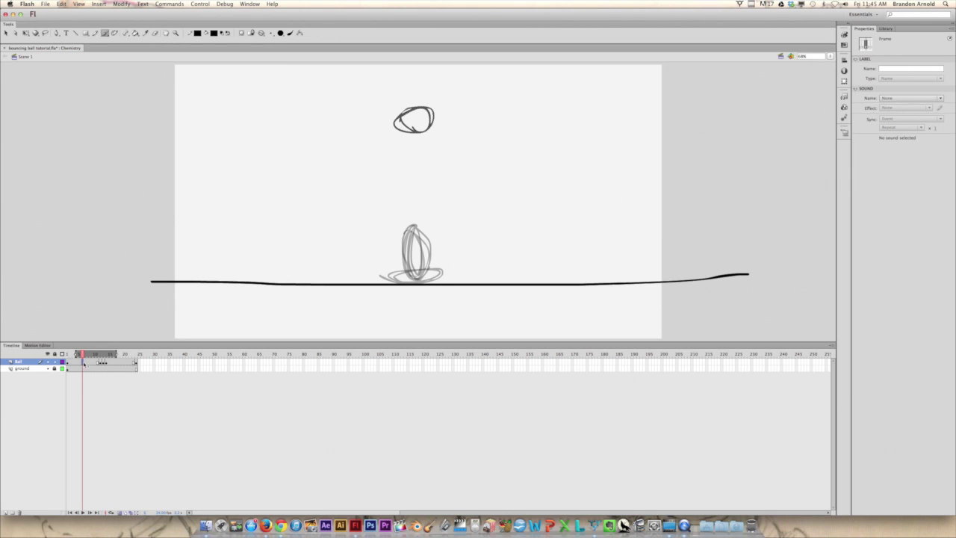
{"action": "right_click", "coordinate": [84, 361]}
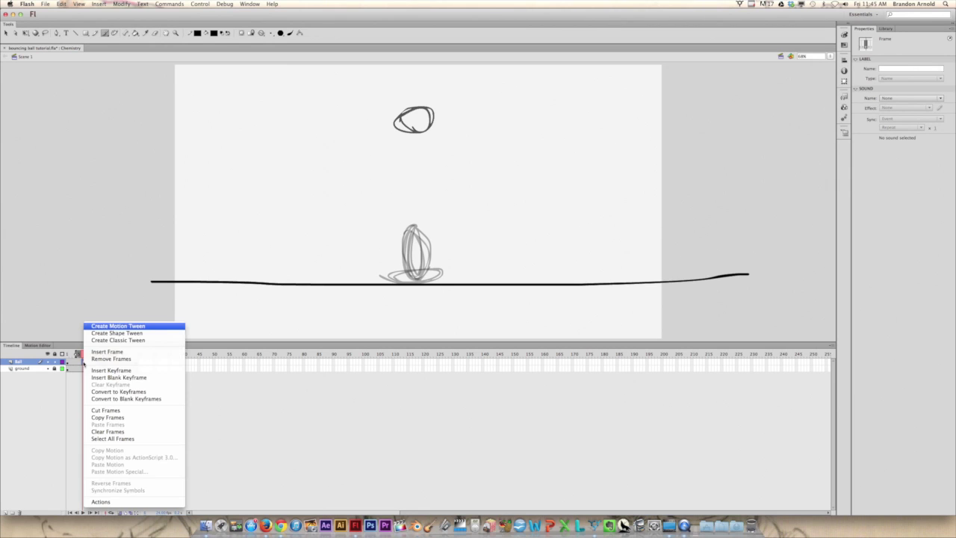
{"action": "left_click", "coordinate": [109, 379]}
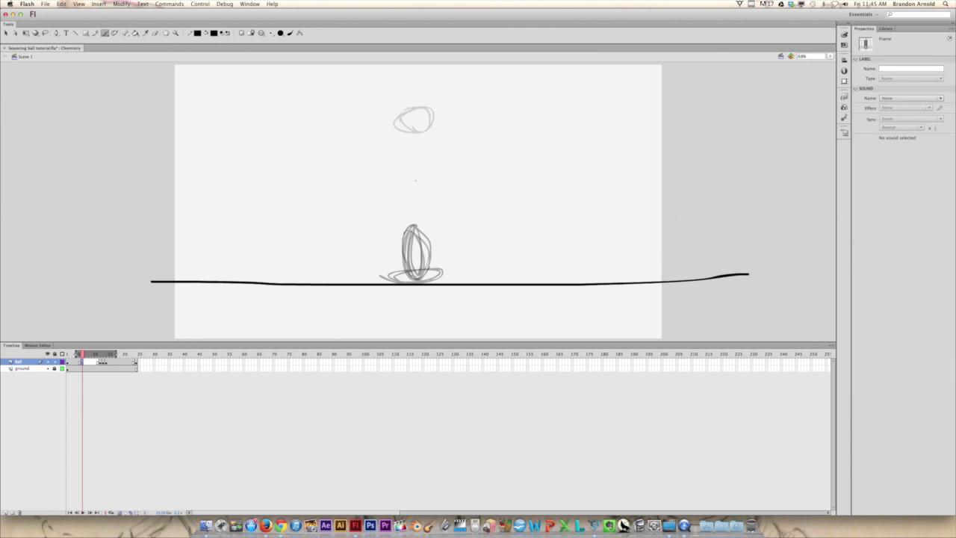
{"action": "key", "text": "b"}
{"action": "mouse_move", "coordinate": [415, 176]}
{"action": "left_mouse_down"}
{"action": "mouse_move", "coordinate": [409, 199]}
{"action": "mouse_move", "coordinate": [404, 180]}
{"action": "mouse_move", "coordinate": [430, 187]}
{"action": "left_mouse_up"}
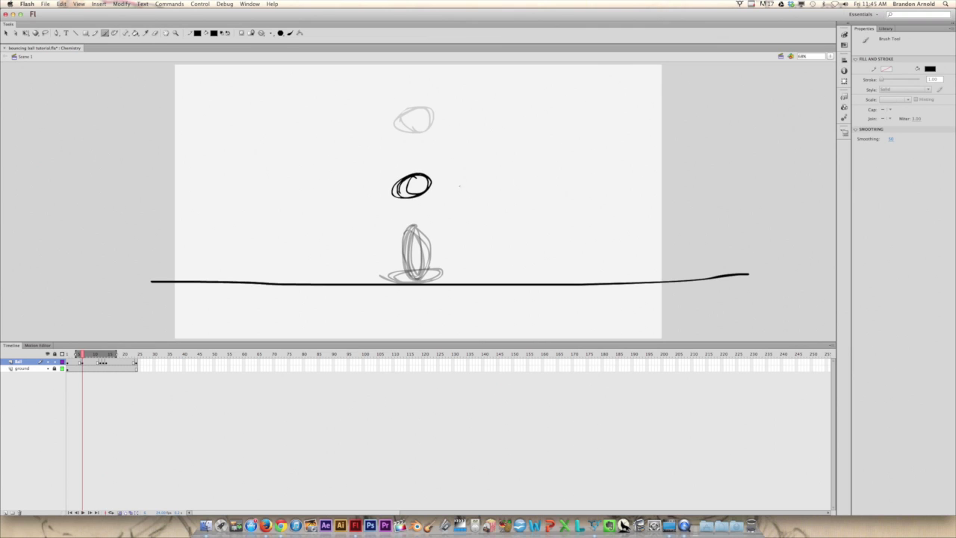
{"action": "left_click", "coordinate": [74, 362]}
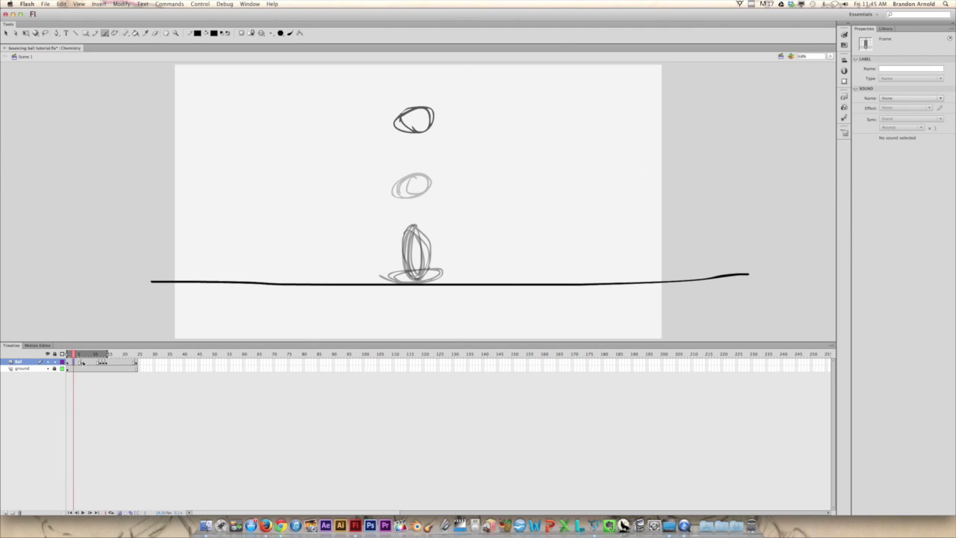
{"action": "left_click", "coordinate": [82, 362]}
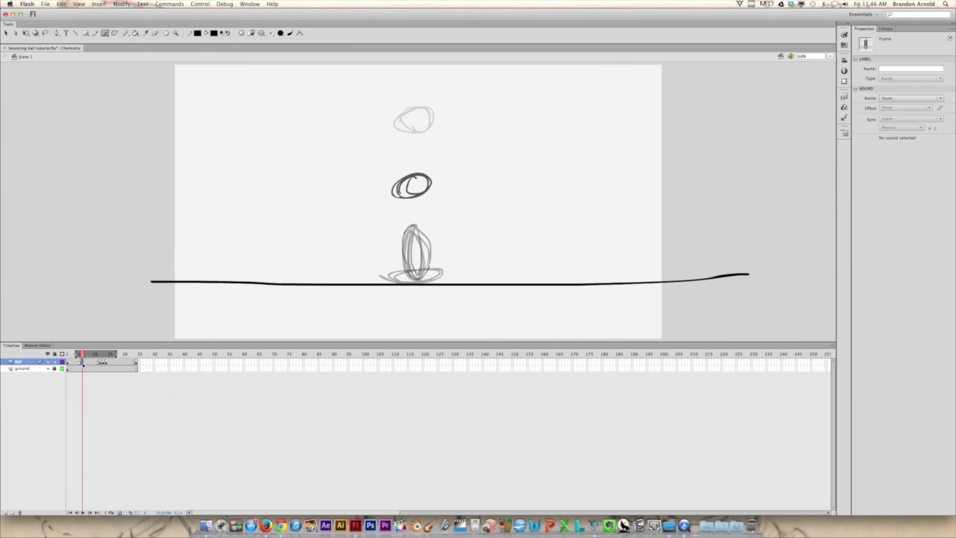
{"action": "key", "text": "Delete"}
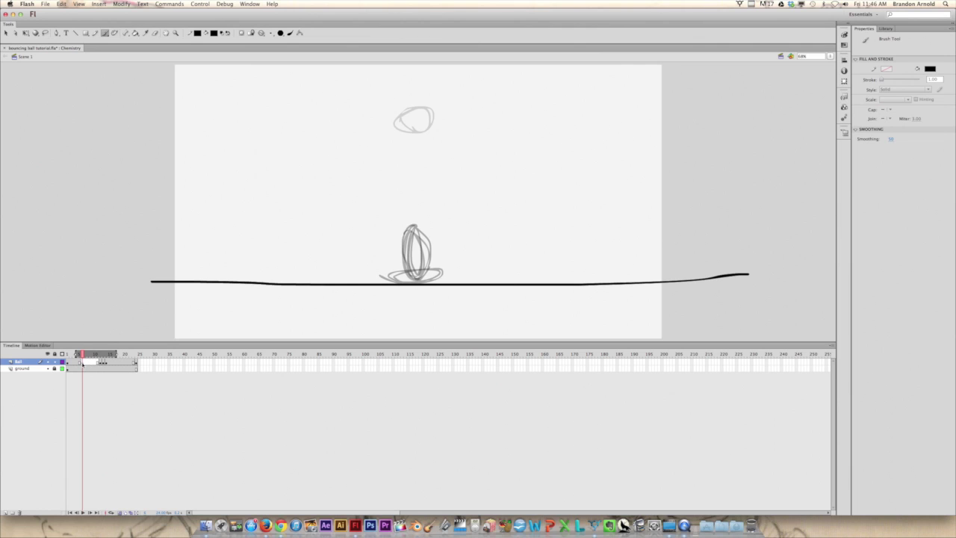
{"action": "left_click", "coordinate": [82, 362]}
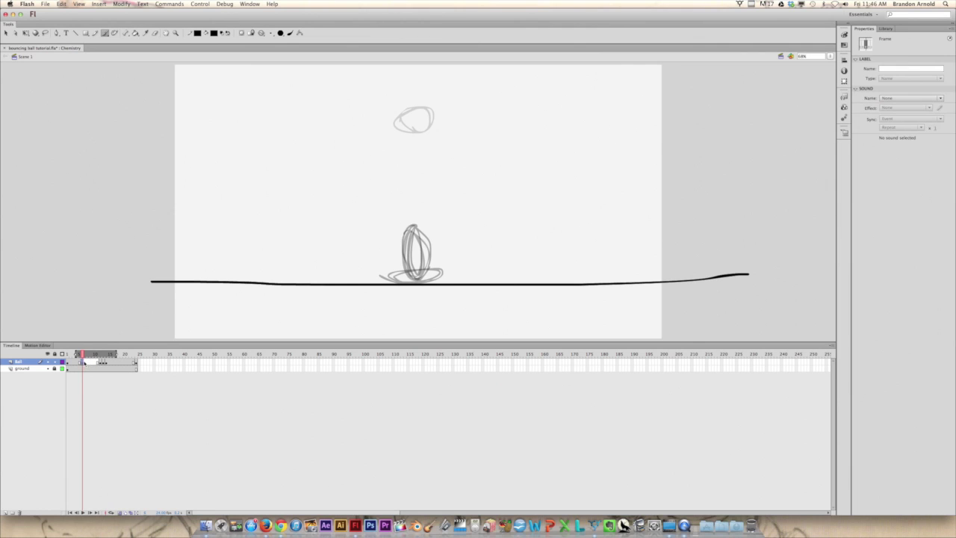
{"action": "key", "text": "super+z"}
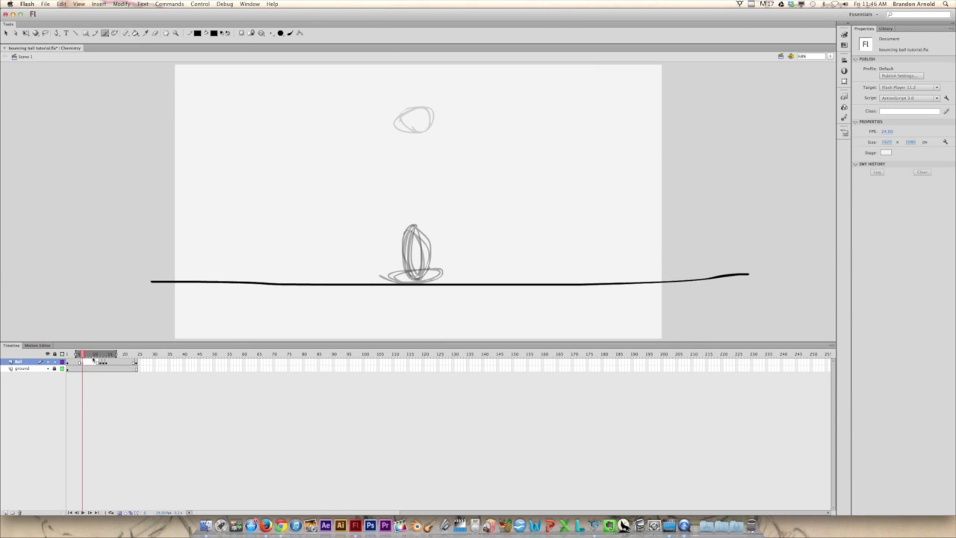
{"action": "key", "text": "super+z"}
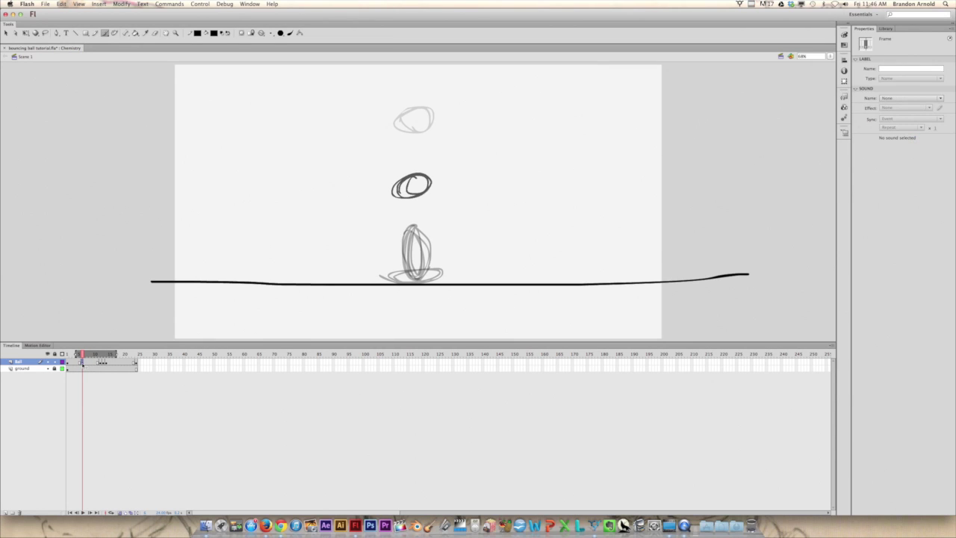
{"action": "right_click", "coordinate": [83, 364]}
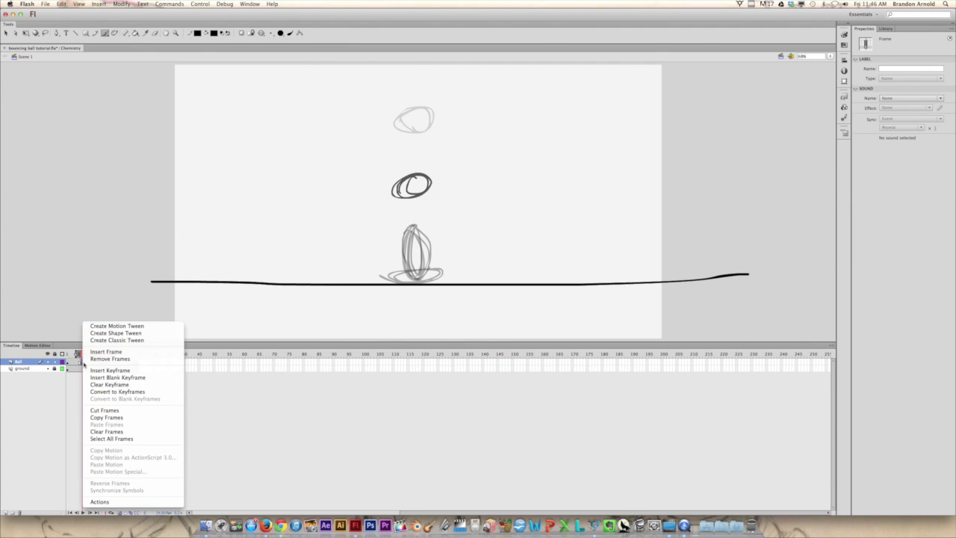
{"action": "key", "text": "Escape"}
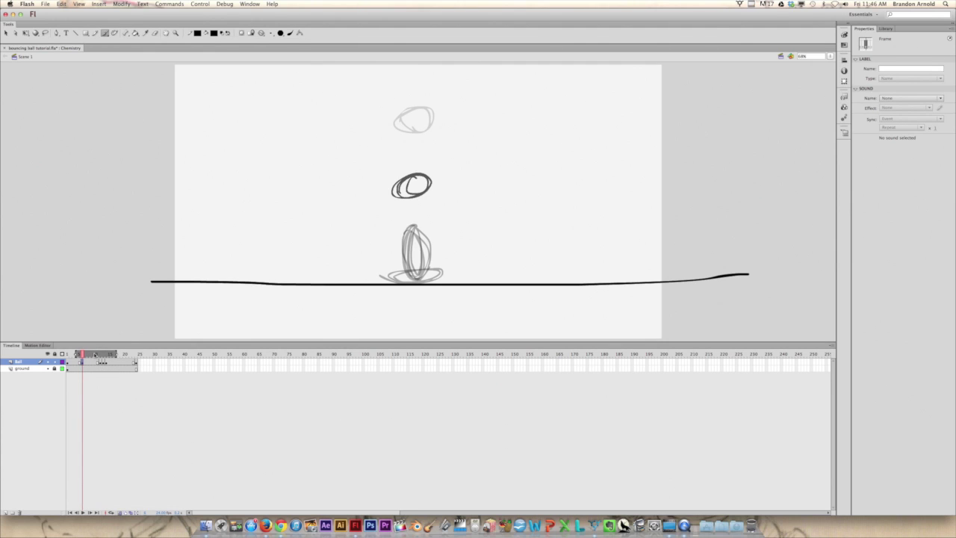
Move the Ball layer's midway-ball keyframe to frame 8
{"action": "left_click", "coordinate": [88, 364]}
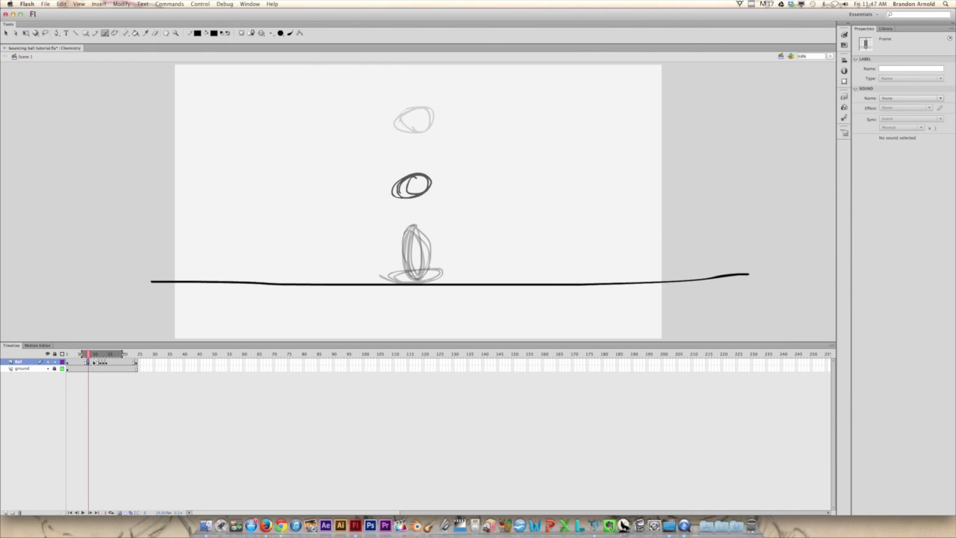
{"action": "left_click_drag", "start_coordinate": [90, 362], "coordinate": [94, 363]}
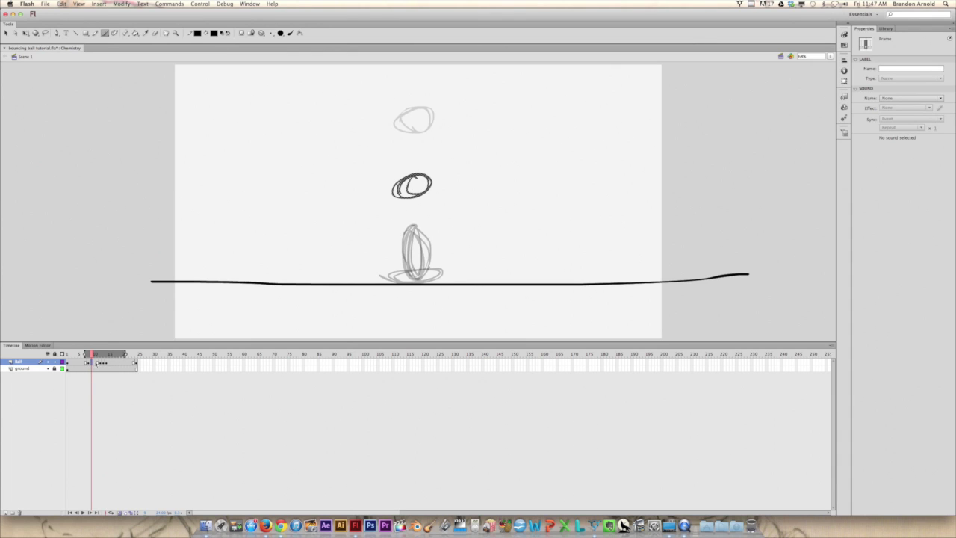
Step forward and back through the frames around the midway ball to check the timing of the fall and squash
{"action": "key", "text": "period"}
{"action": "key", "text": "period"}
{"action": "key", "text": "period"}
{"action": "key", "text": "period"}
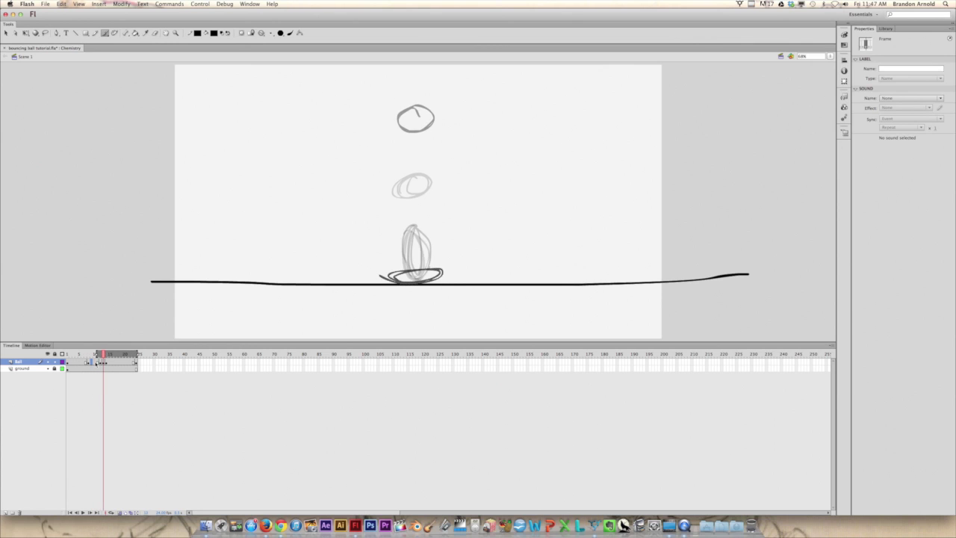
{"action": "key", "text": "comma"}
{"action": "key", "text": "comma"}
{"action": "key", "text": "comma"}
{"action": "key", "text": "comma"}
{"action": "key", "text": "comma"}
{"action": "key", "text": "comma"}
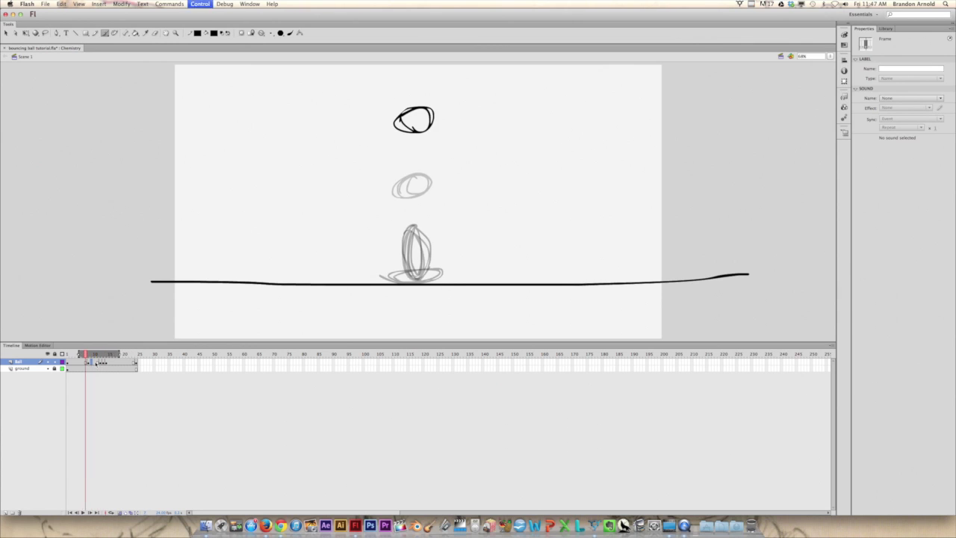
{"action": "key", "text": "period"}
{"action": "key", "text": "period"}
{"action": "key", "text": "period"}
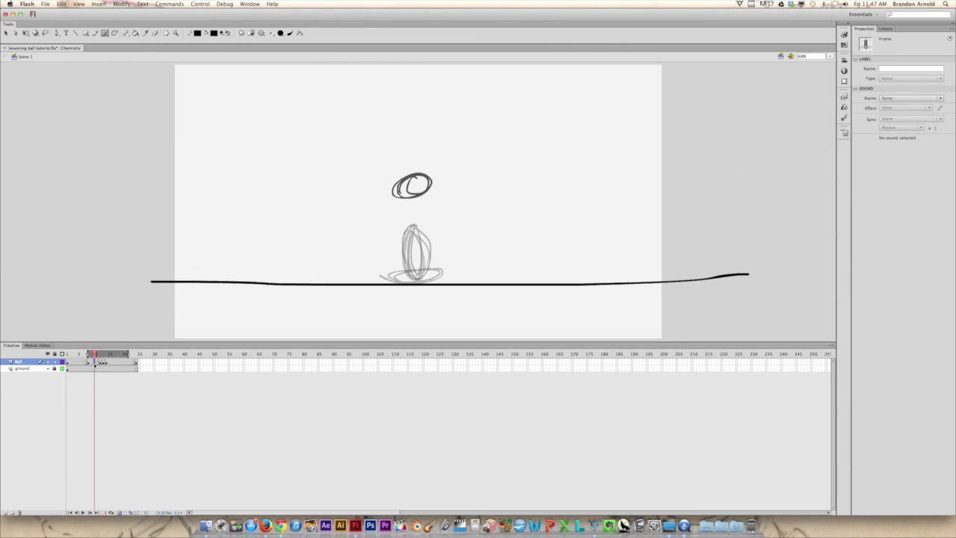
Save the file and narrow the onion skin range to end two frames after frame 10
{"action": "key", "text": "super+s"}
{"action": "left_click_drag", "start_coordinate": [129, 354], "coordinate": [99, 357]}
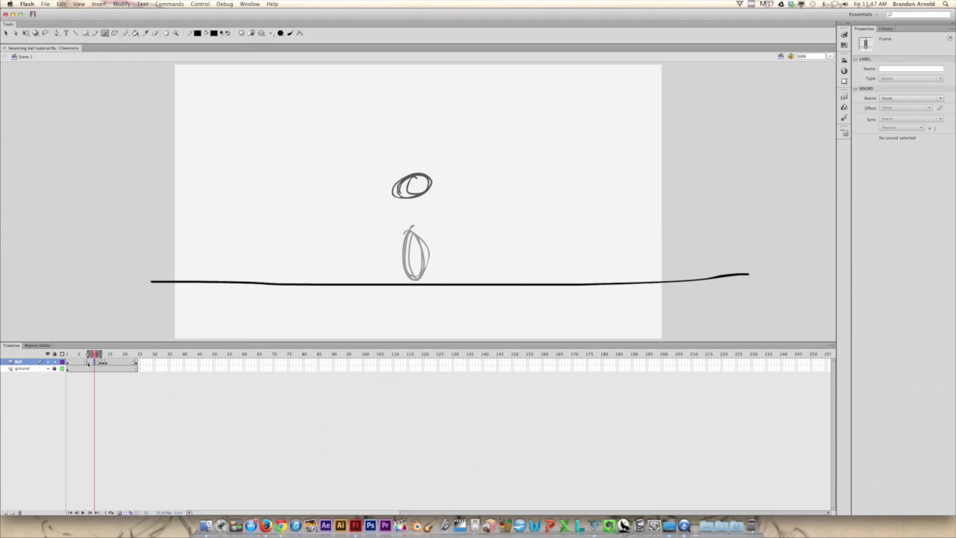
Insert a blank keyframe at frame 10 of the Ball layer and brush a slightly elongated ball between the midway and stretched balls
{"action": "right_click", "coordinate": [94, 363]}
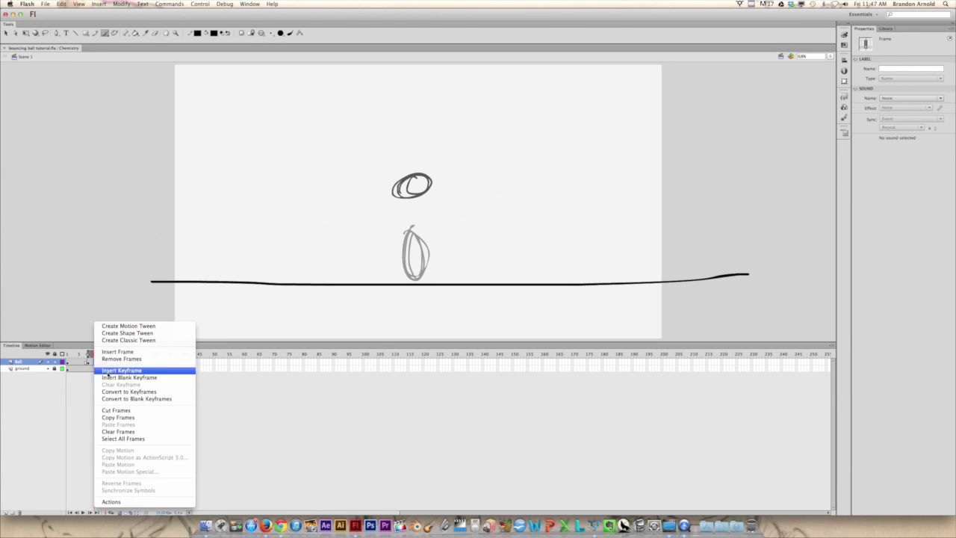
{"action": "left_click", "coordinate": [109, 378]}
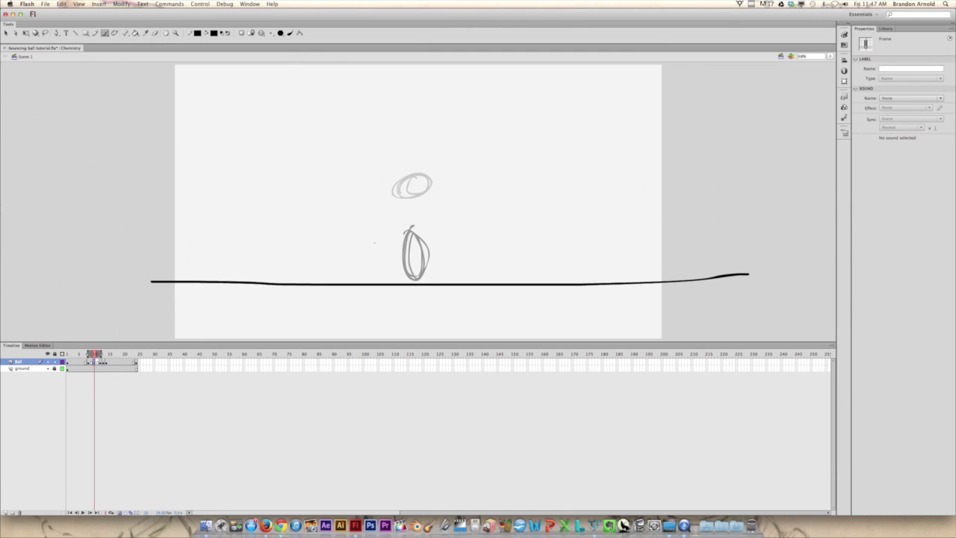
{"action": "key", "text": "b"}
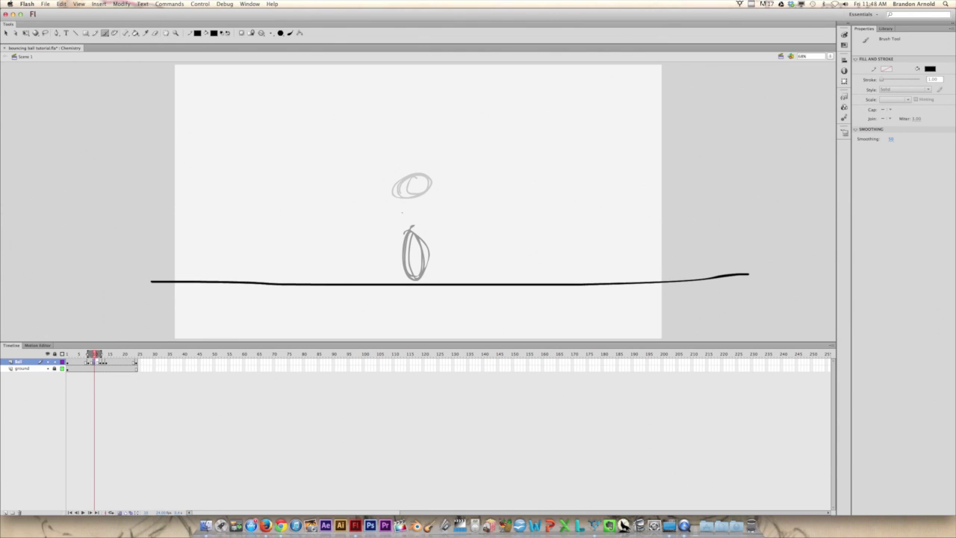
{"action": "mouse_move", "coordinate": [414, 205]}
{"action": "left_mouse_down"}
{"action": "mouse_move", "coordinate": [403, 224]}
{"action": "mouse_move", "coordinate": [411, 203]}
{"action": "left_mouse_up"}
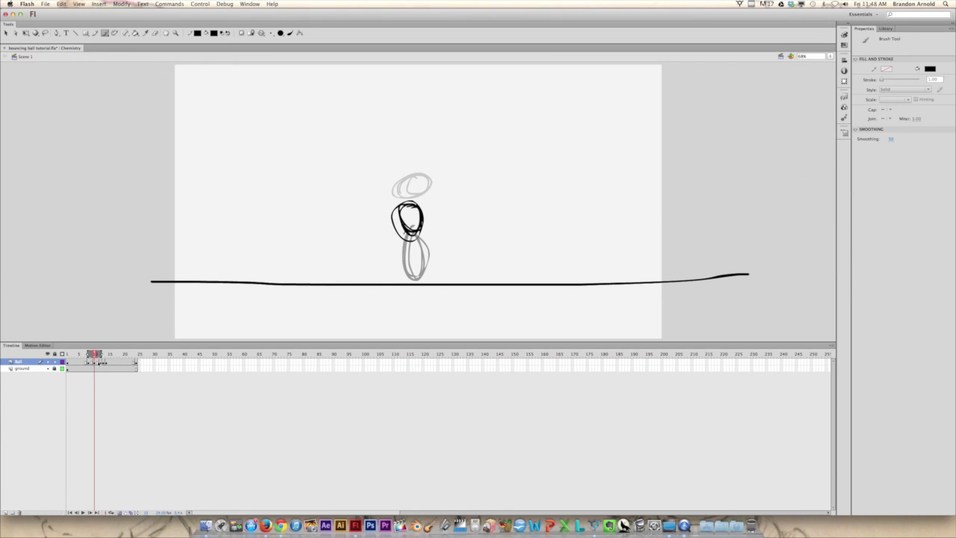
Insert a blank keyframe at frame 11 with onion skinning limited to one frame either side, and brush a stretched in-between ball overlapping both neighbours
{"action": "left_click", "coordinate": [97, 362]}
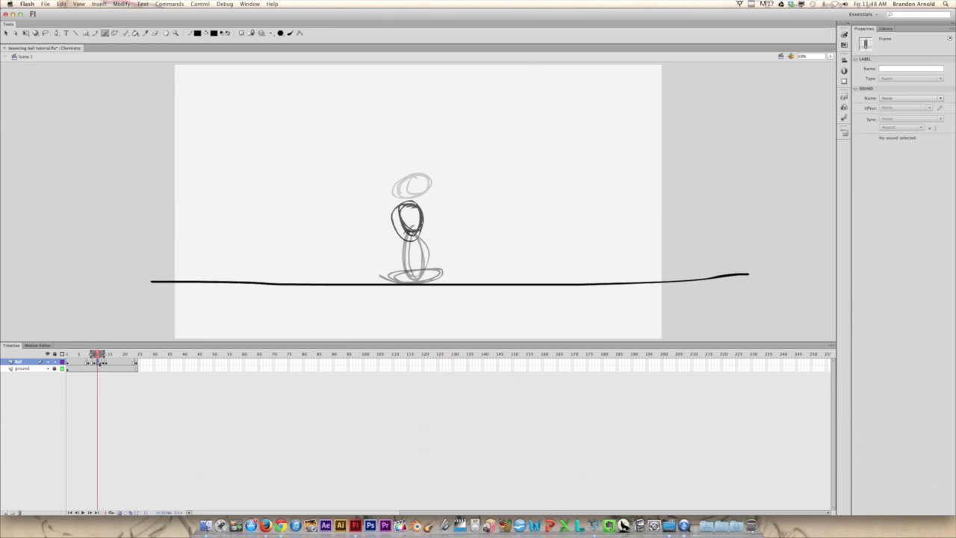
{"action": "right_click", "coordinate": [98, 363]}
{"action": "left_click", "coordinate": [115, 378]}
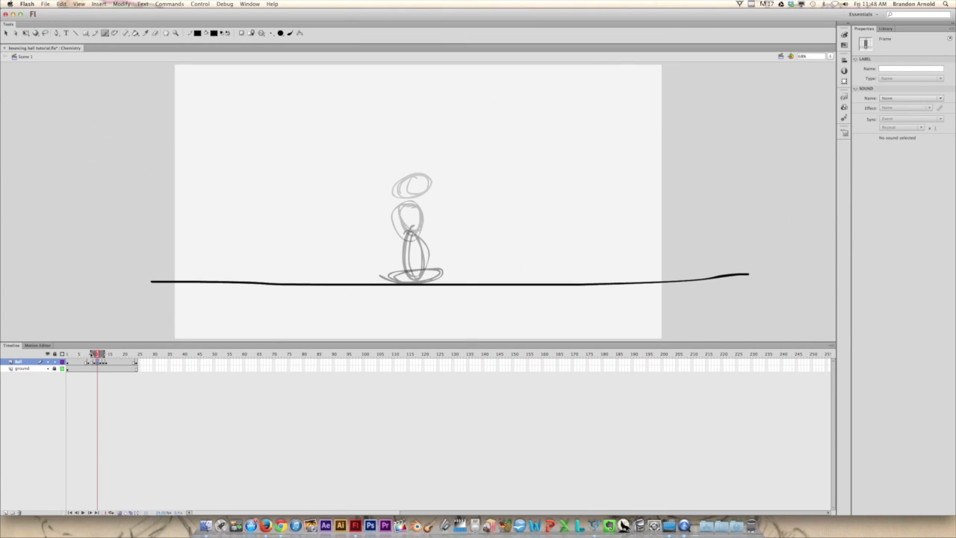
{"action": "left_click_drag", "start_coordinate": [90, 354], "coordinate": [107, 357]}
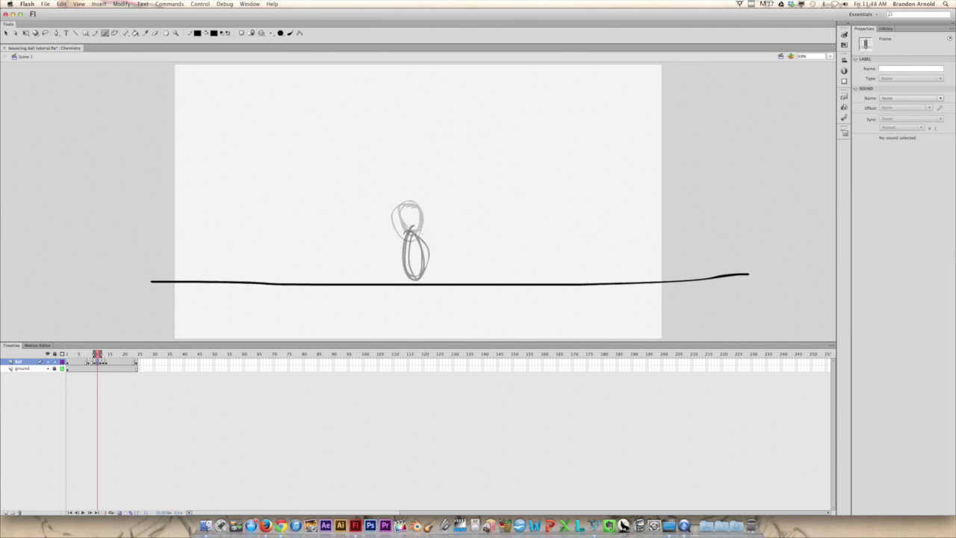
{"action": "key", "text": "b"}
{"action": "mouse_move", "coordinate": [410, 223]}
{"action": "left_mouse_down"}
{"action": "mouse_move", "coordinate": [404, 242]}
{"action": "mouse_move", "coordinate": [422, 258]}
{"action": "left_mouse_up"}
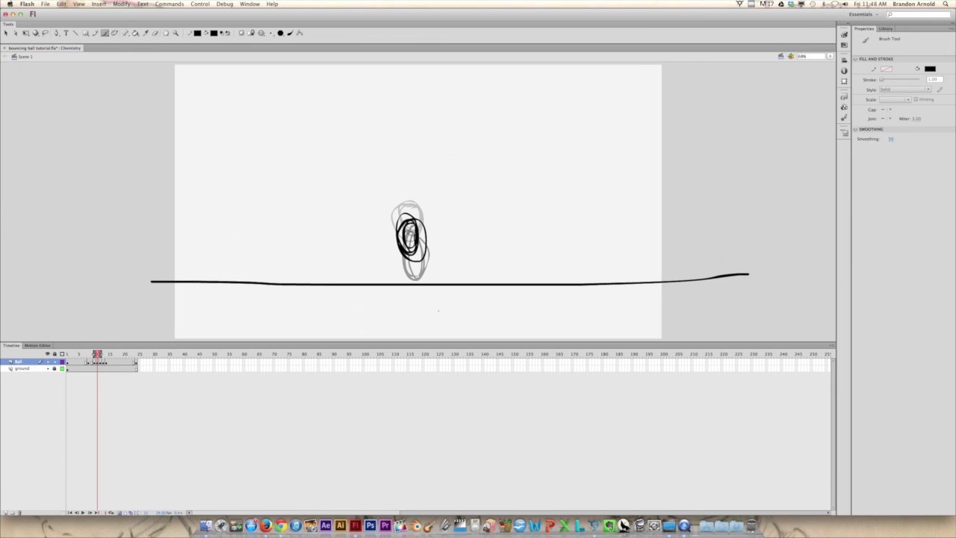
Insert a blank keyframe at frame 9 of the Ball layer and brush a tilted ball between the frame 8 and frame 10 drawings
{"action": "left_click", "coordinate": [91, 362]}
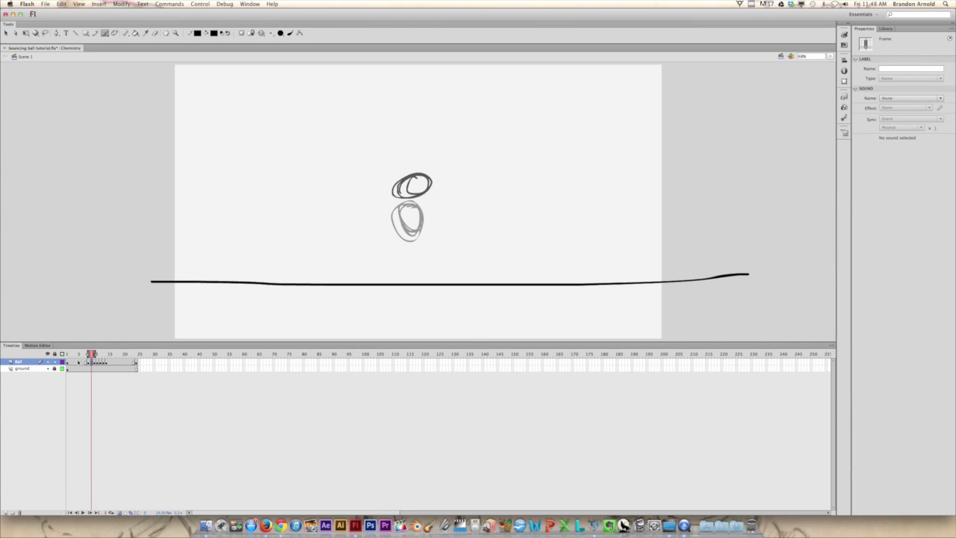
{"action": "right_click", "coordinate": [92, 363]}
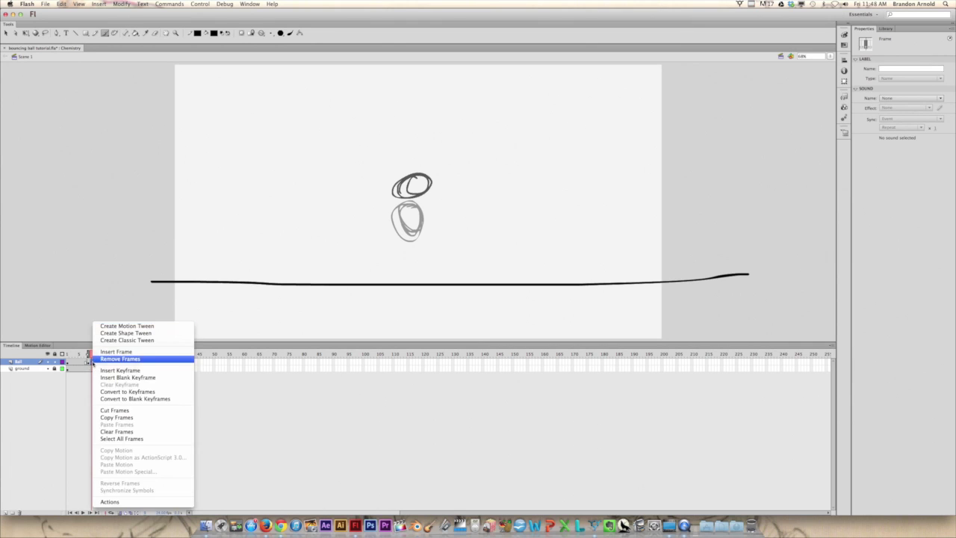
{"action": "left_click", "coordinate": [125, 378]}
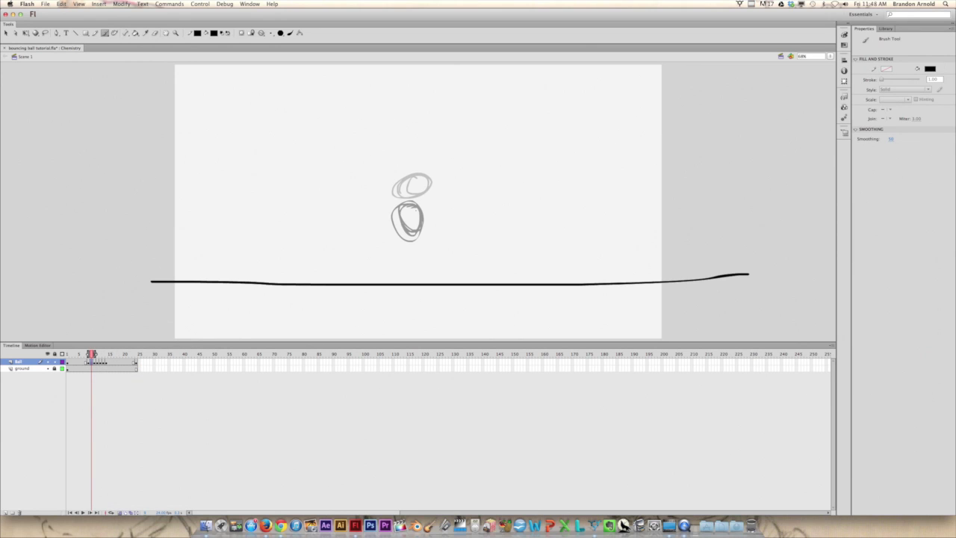
{"action": "mouse_move", "coordinate": [420, 195]}
{"action": "left_mouse_down"}
{"action": "mouse_move", "coordinate": [403, 203]}
{"action": "mouse_move", "coordinate": [422, 192]}
{"action": "left_mouse_up"}
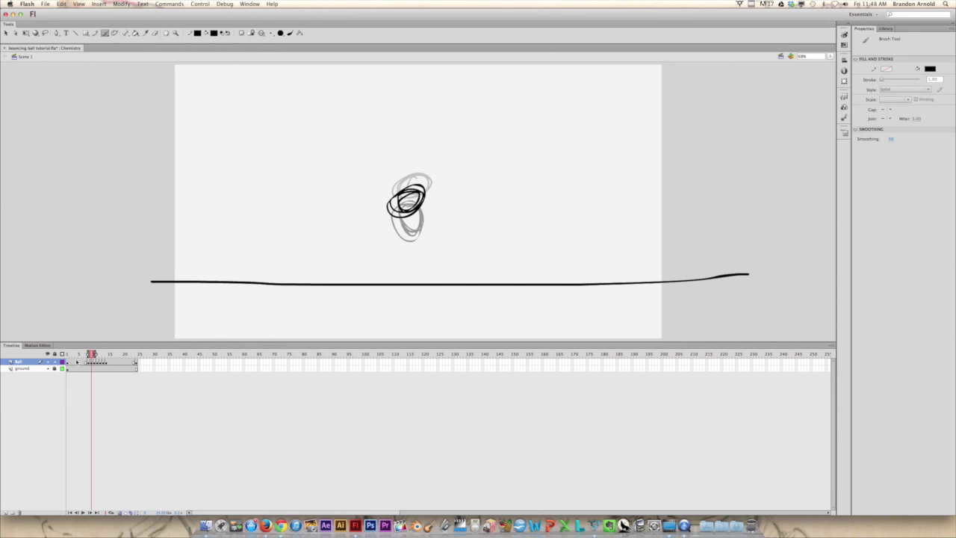
Insert a blank keyframe at frame 4, extend the onion skin range to frame 8, and brush a ball between the top and midway balls
{"action": "left_click", "coordinate": [77, 362]}
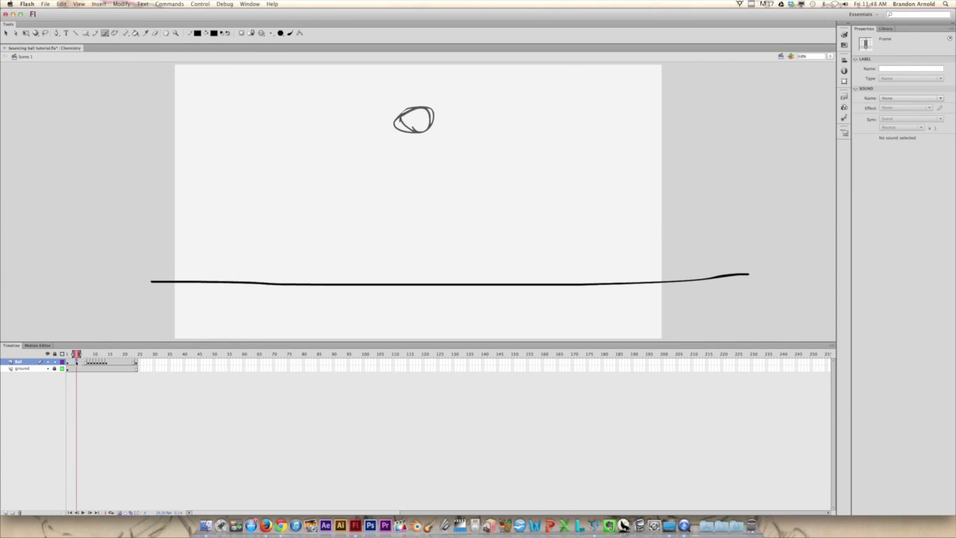
{"action": "left_click_drag", "start_coordinate": [80, 354], "coordinate": [89, 354]}
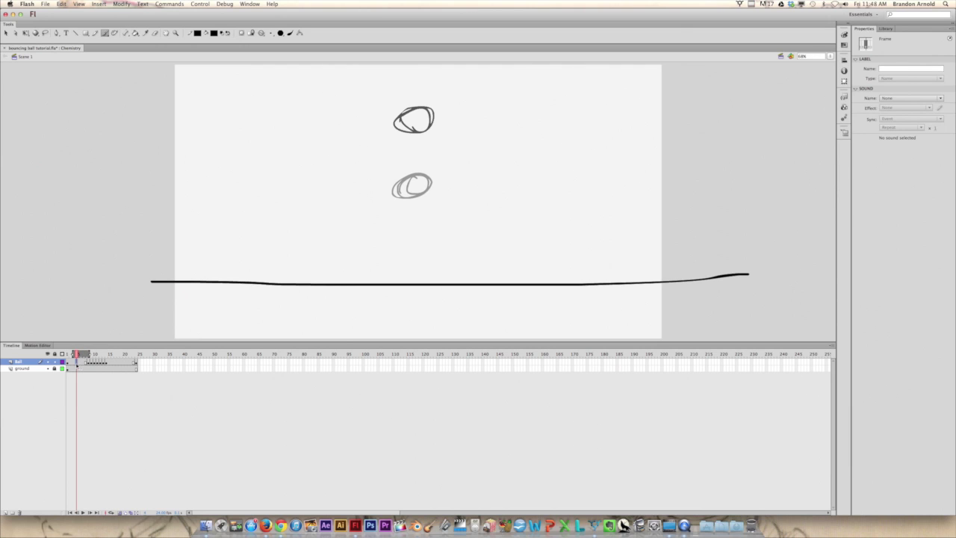
{"action": "right_click", "coordinate": [76, 365]}
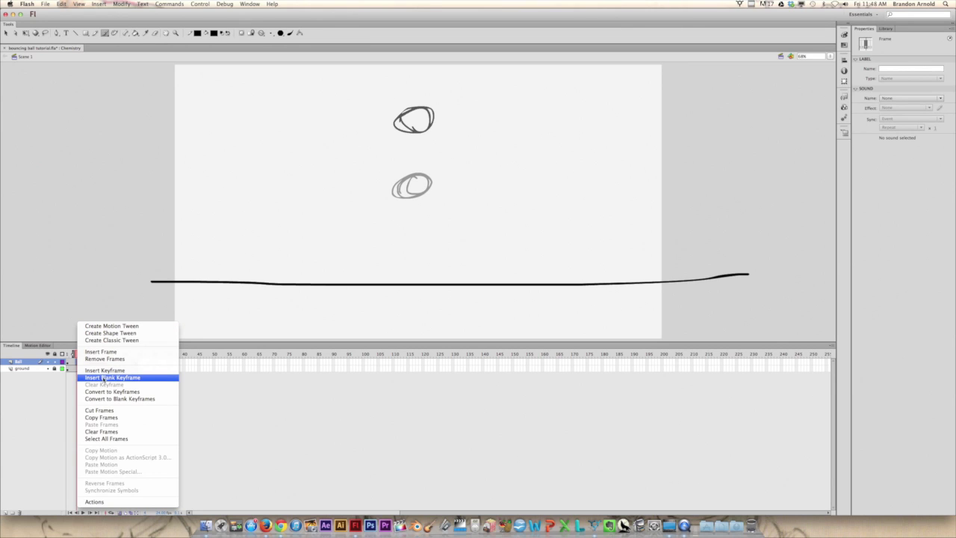
{"action": "left_click", "coordinate": [105, 378]}
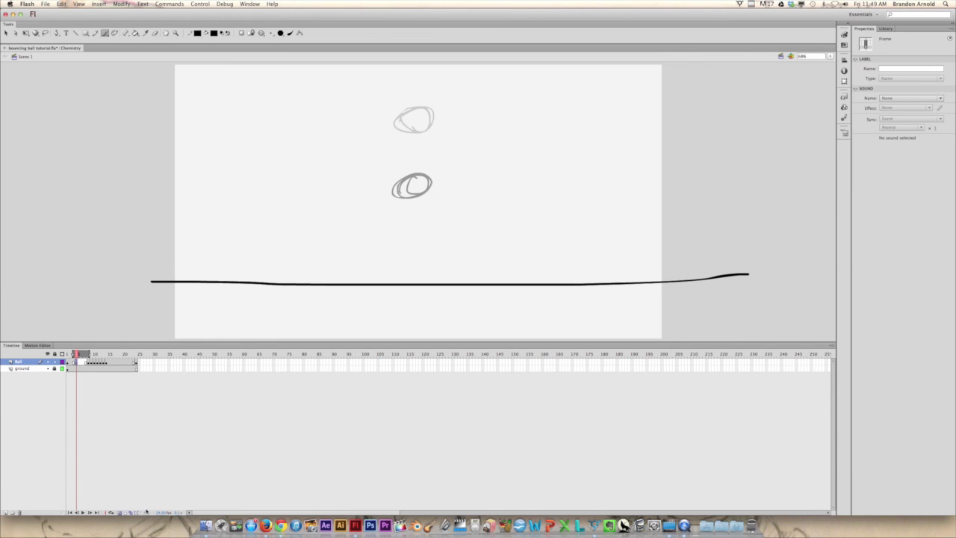
{"action": "key", "text": "b"}
{"action": "mouse_move", "coordinate": [409, 141]}
{"action": "left_mouse_down"}
{"action": "mouse_move", "coordinate": [391, 159]}
{"action": "mouse_move", "coordinate": [430, 148]}
{"action": "left_mouse_up"}
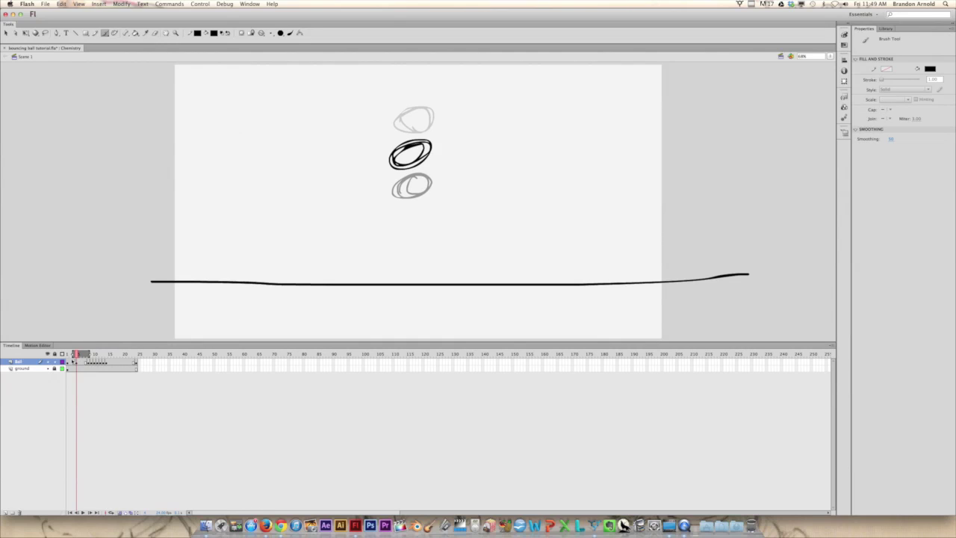
Insert a blank keyframe at frame 6 of the Ball layer
{"action": "left_click", "coordinate": [82, 361]}
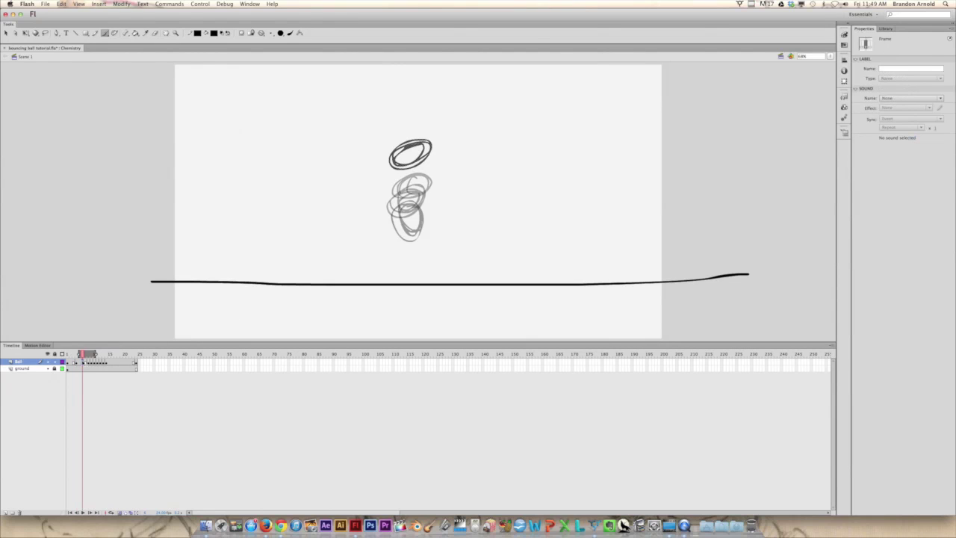
{"action": "left_click", "coordinate": [79, 362]}
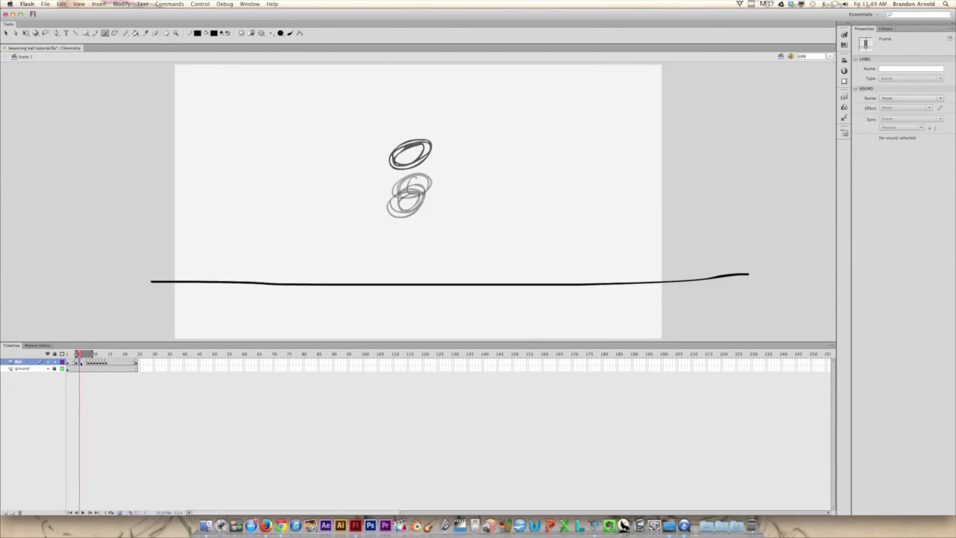
{"action": "left_click", "coordinate": [82, 361]}
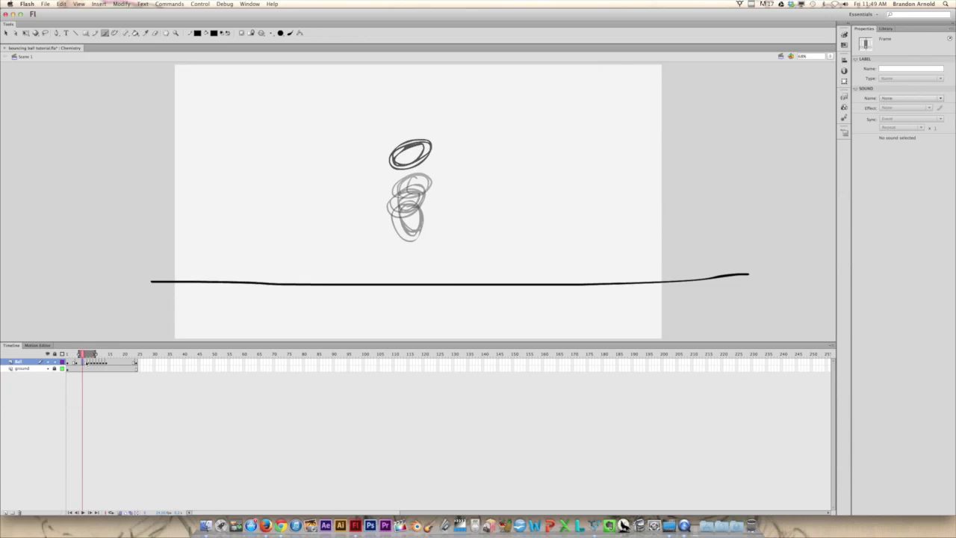
{"action": "left_click", "coordinate": [85, 362]}
{"action": "left_click", "coordinate": [82, 361]}
{"action": "right_click", "coordinate": [82, 361]}
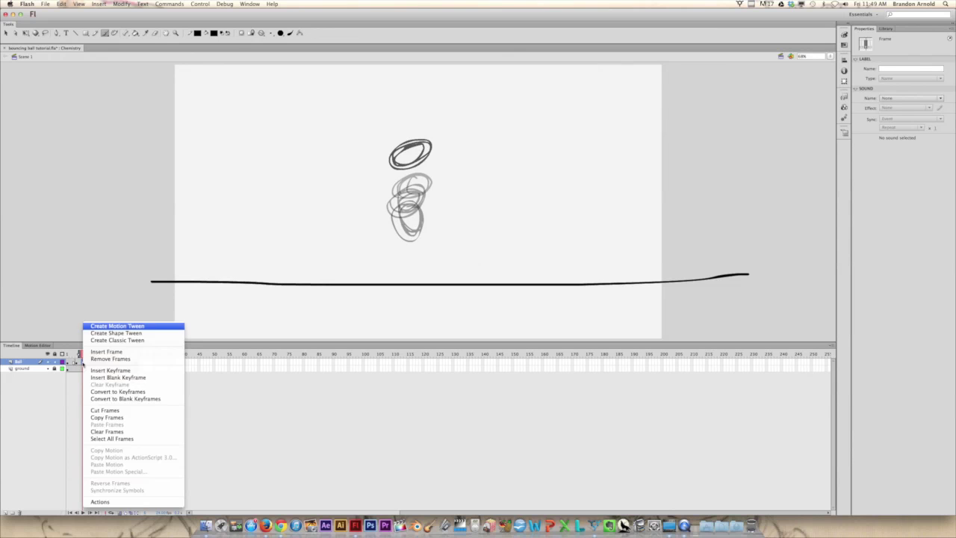
{"action": "left_click", "coordinate": [110, 378]}
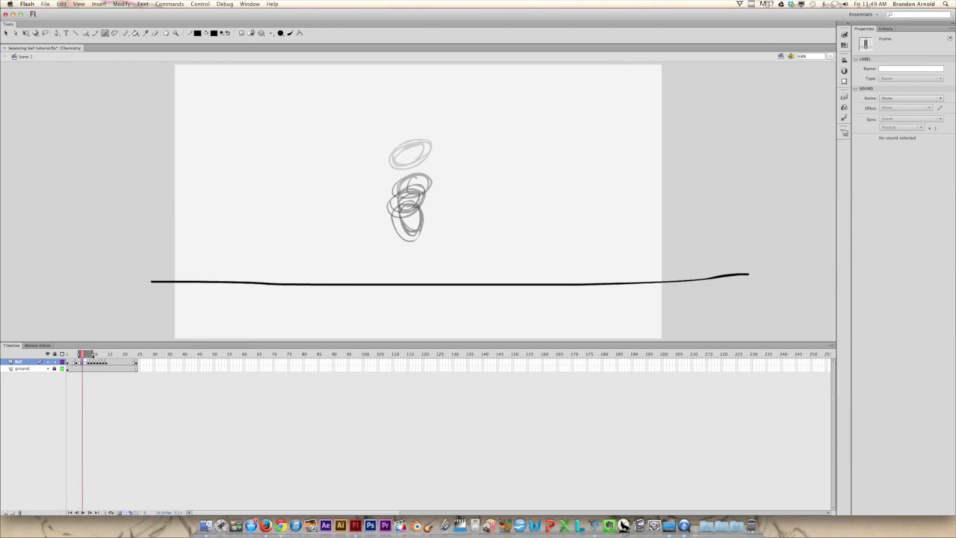
Shorten the onion skin range to frame 8 and brush a tilted ball at frame 6 overlapping the drawings above and below
{"action": "left_click", "coordinate": [89, 354]}
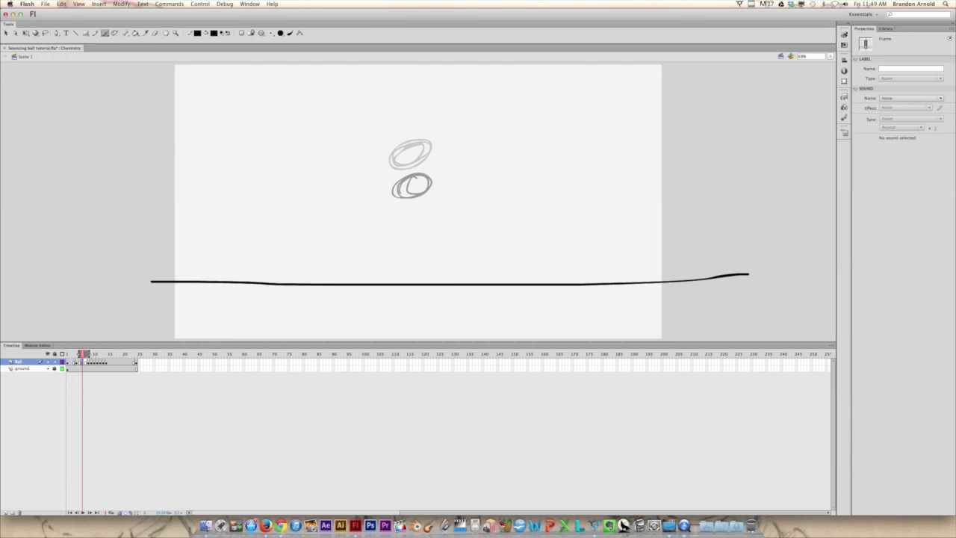
{"action": "key", "text": "b"}
{"action": "mouse_move", "coordinate": [422, 156]}
{"action": "left_mouse_down"}
{"action": "mouse_move", "coordinate": [391, 171]}
{"action": "mouse_move", "coordinate": [425, 159]}
{"action": "mouse_move", "coordinate": [409, 181]}
{"action": "left_mouse_up"}
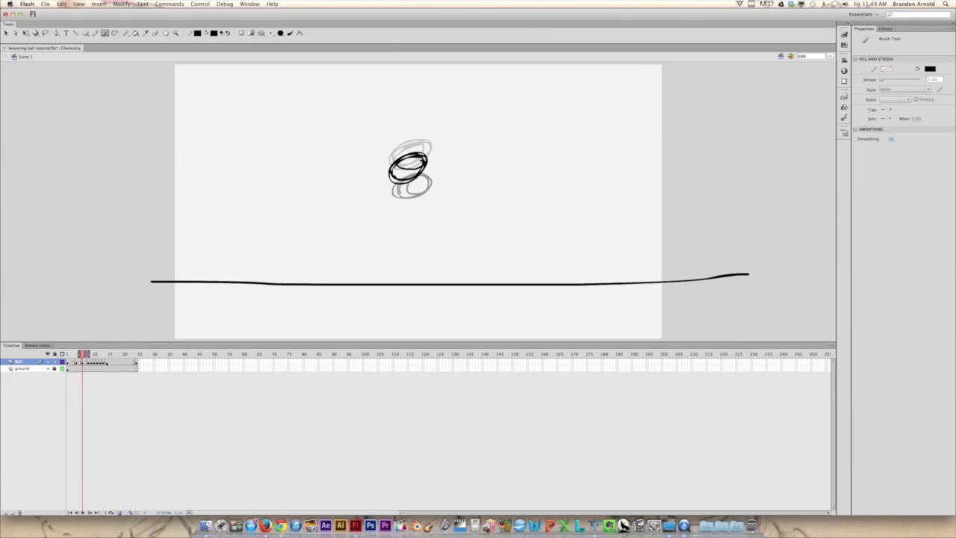
Extend the onion skin range to frame 24 and insert a blank keyframe at frame 17 of the Ball layer
{"action": "left_click", "coordinate": [110, 362]}
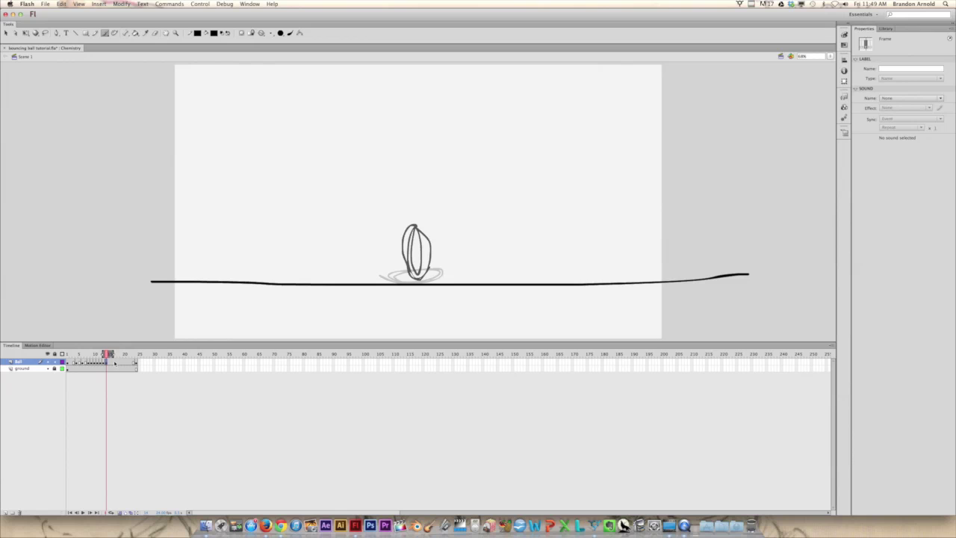
{"action": "left_click", "coordinate": [117, 362]}
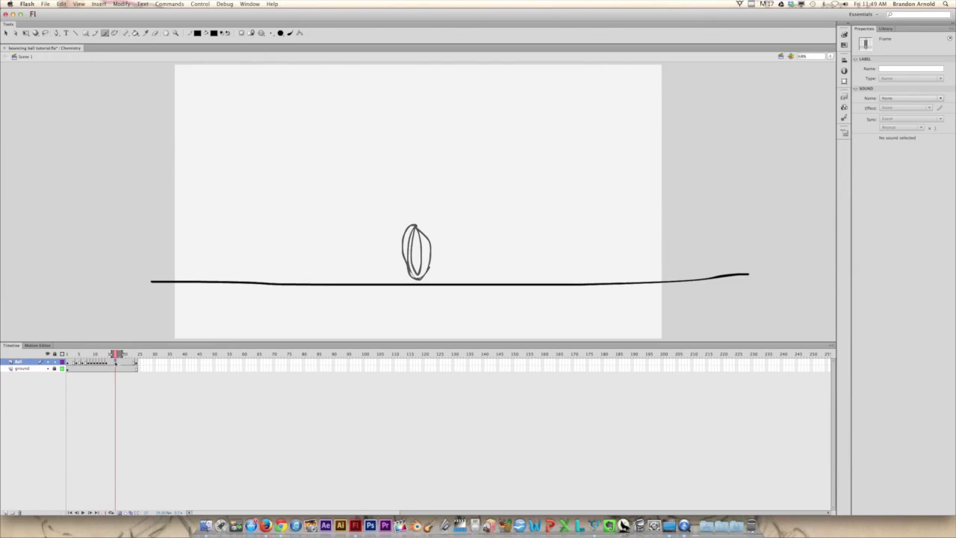
{"action": "left_click", "coordinate": [113, 361]}
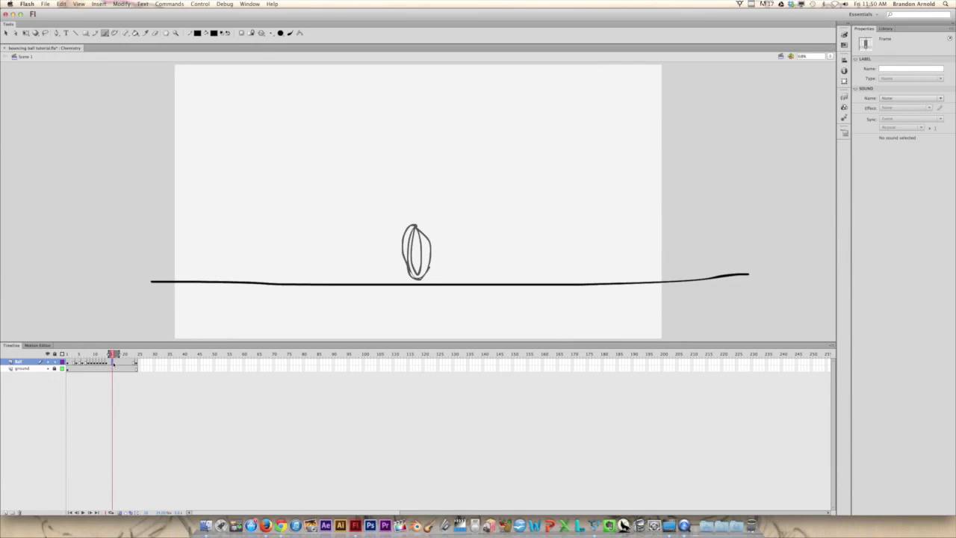
{"action": "left_click", "coordinate": [116, 361]}
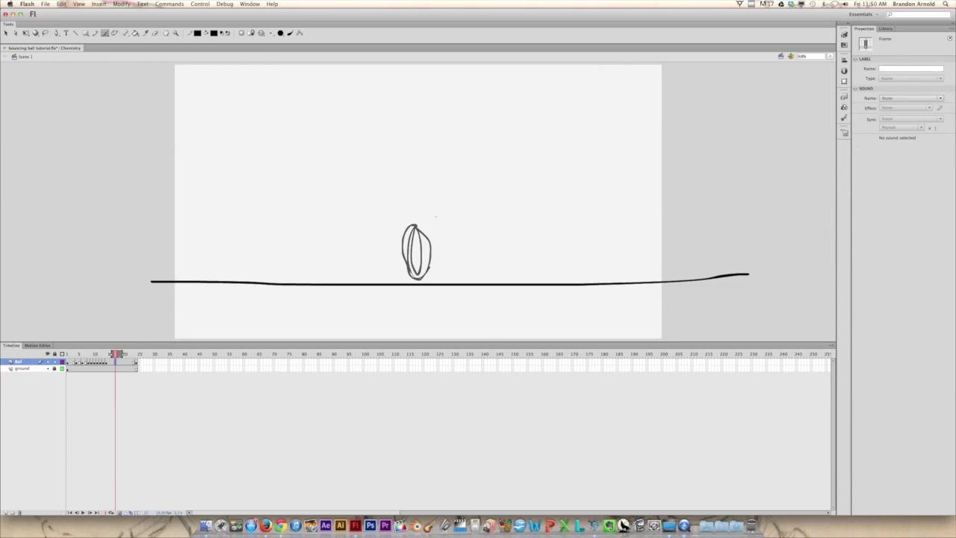
{"action": "left_click_drag", "start_coordinate": [122, 354], "coordinate": [140, 352]}
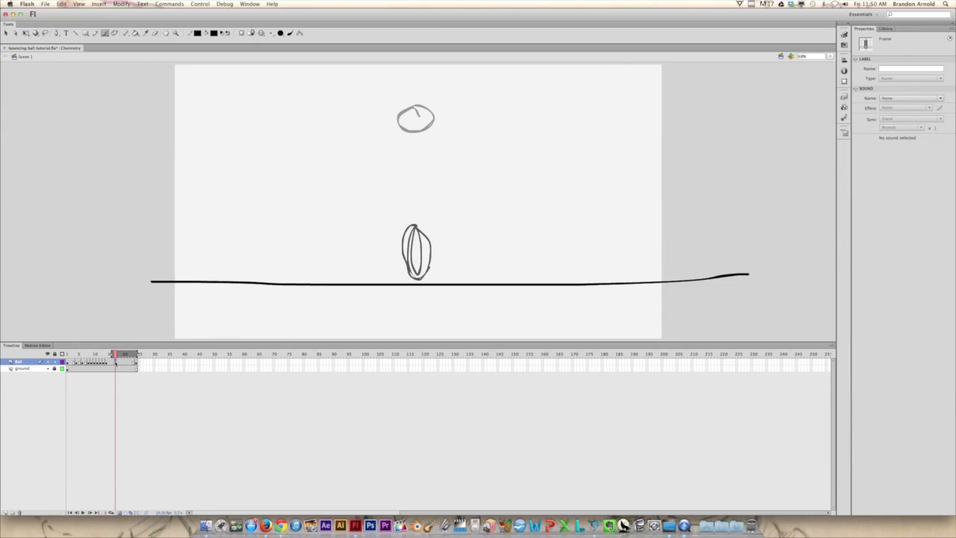
{"action": "right_click", "coordinate": [115, 361]}
{"action": "left_click", "coordinate": [149, 374]}
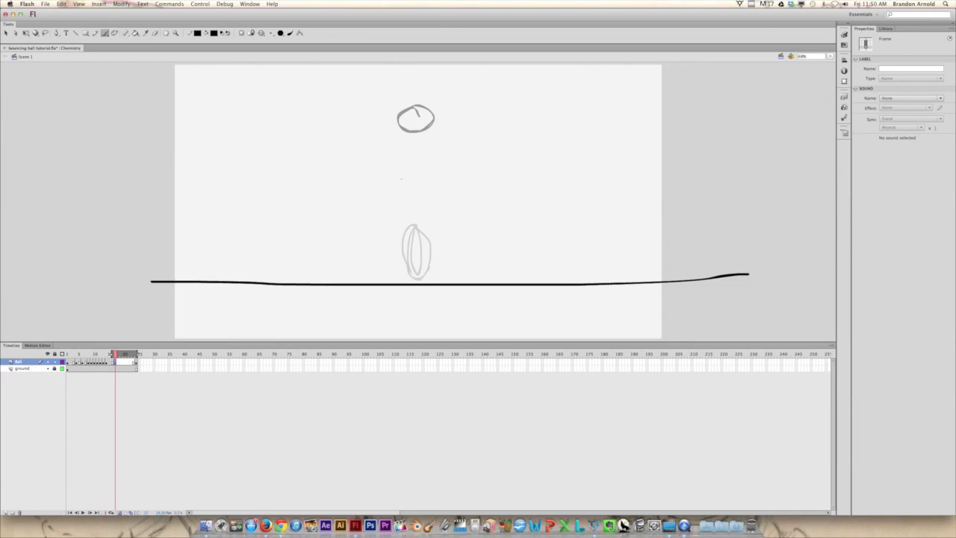
Brush a slightly tilted ball at frame 17, midway between the stretched ball on the ground and the top ball
{"action": "key", "text": "b"}
{"action": "mouse_move", "coordinate": [405, 165]}
{"action": "left_mouse_down"}
{"action": "mouse_move", "coordinate": [433, 171]}
{"action": "mouse_move", "coordinate": [425, 161]}
{"action": "left_mouse_up"}
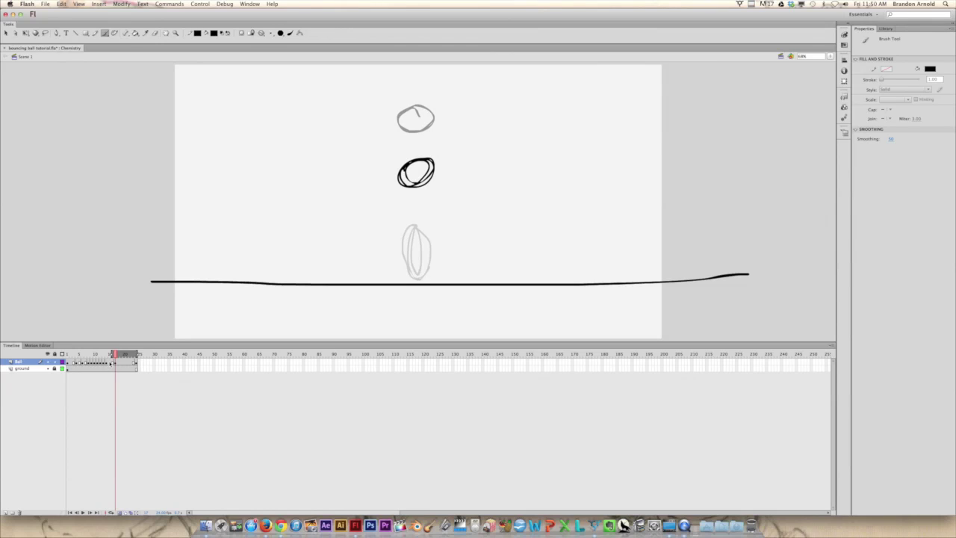
{"action": "left_click", "coordinate": [109, 361]}
{"action": "left_click", "coordinate": [123, 362]}
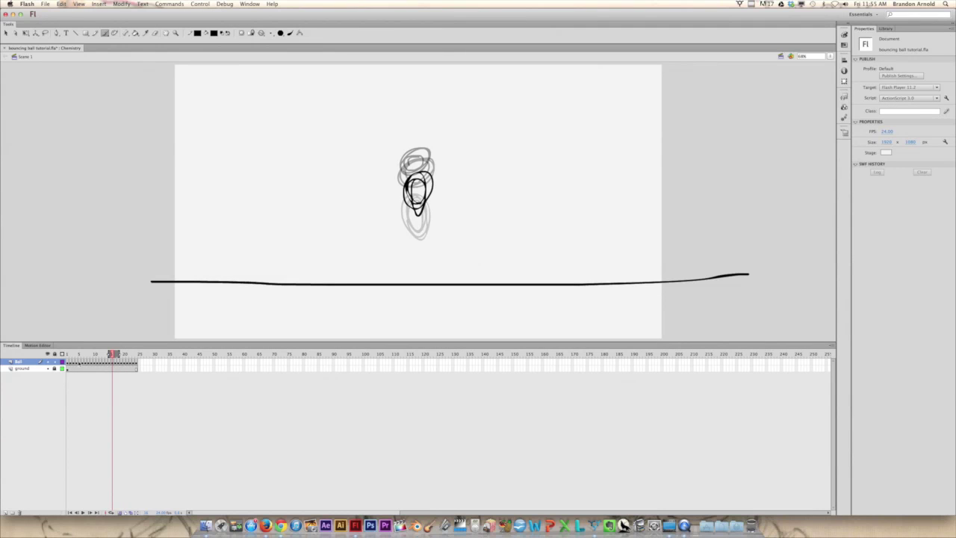
Play the animation from frame 1 and step back and forth through the frames to check the ball's bounce
{"action": "left_click", "coordinate": [70, 361]}
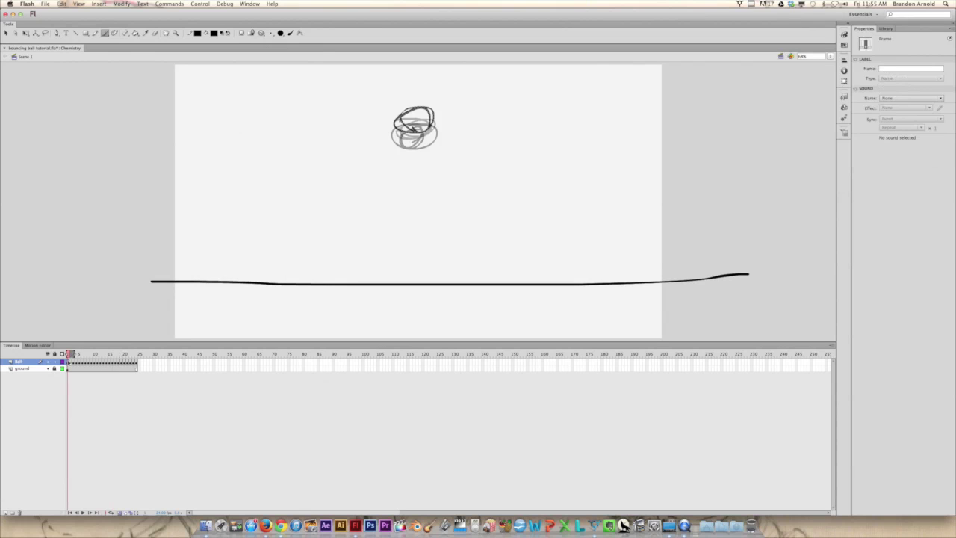
{"action": "key", "text": "Return"}
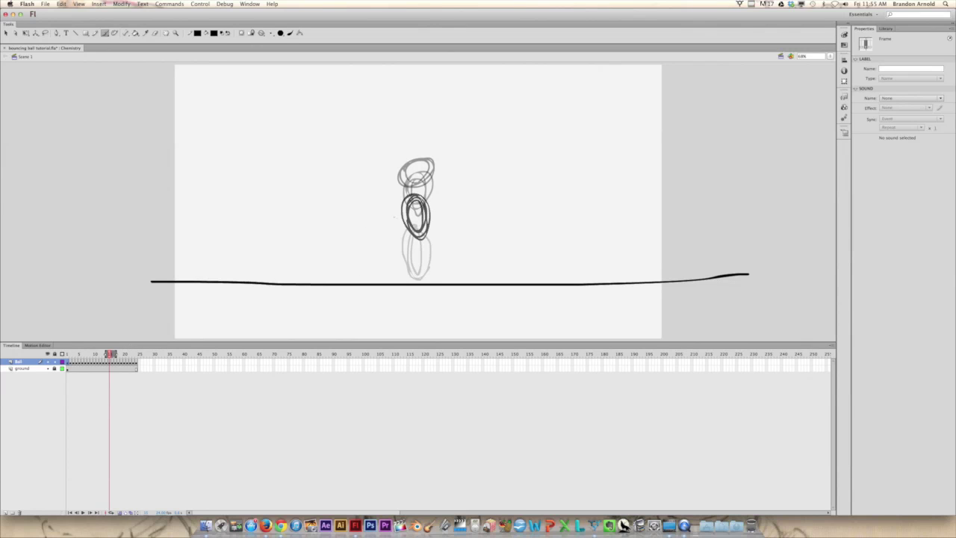
{"action": "key", "text": "comma"}
{"action": "key", "text": "comma"}
{"action": "key", "text": "period"}
{"action": "key", "text": "period"}
{"action": "key", "text": "period"}
{"action": "key", "text": "period"}
{"action": "key", "text": "period"}
{"action": "key", "text": "period"}
{"action": "key", "text": "period"}
{"action": "key", "text": "period"}
{"action": "key", "text": "period"}
{"action": "key", "text": "period"}
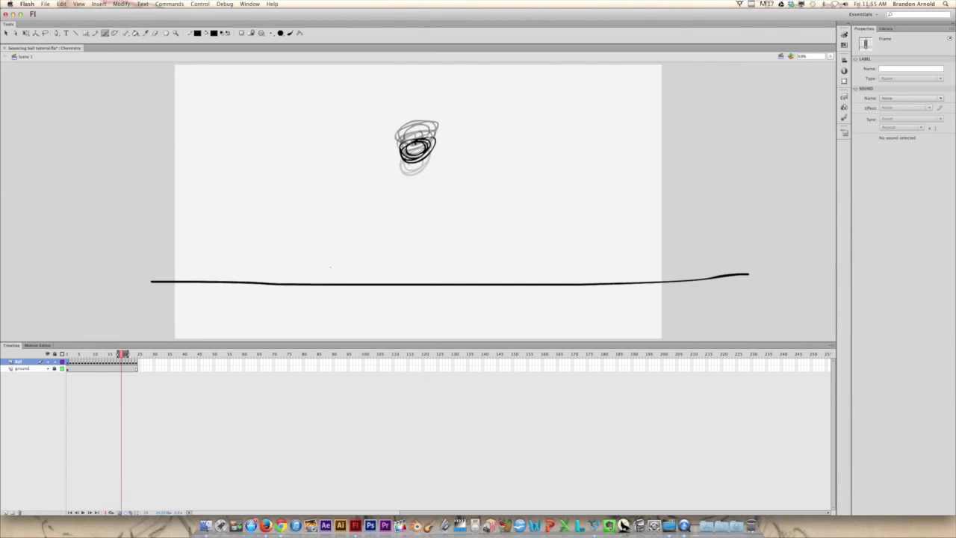
{"action": "key", "text": "comma"}
{"action": "key", "text": "comma"}
{"action": "key", "text": "comma"}
{"action": "key", "text": "comma"}
{"action": "key", "text": "comma"}
{"action": "key", "text": "comma"}
{"action": "key", "text": "comma"}
{"action": "key", "text": "comma"}
{"action": "key", "text": "comma"}
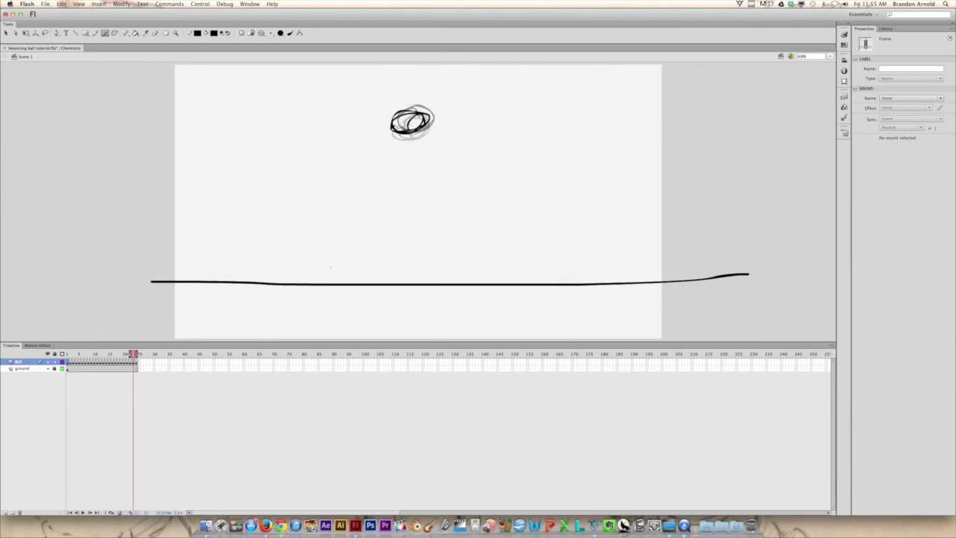
{"action": "key", "text": "comma"}
{"action": "key", "text": "comma"}
{"action": "key", "text": "comma"}
{"action": "key", "text": "comma"}
{"action": "key", "text": "comma"}
{"action": "key", "text": "comma"}
{"action": "key", "text": "comma"}
{"action": "key", "text": "comma"}
{"action": "key", "text": "comma"}
{"action": "key", "text": "comma"}
{"action": "key", "text": "comma"}
{"action": "key", "text": "comma"}
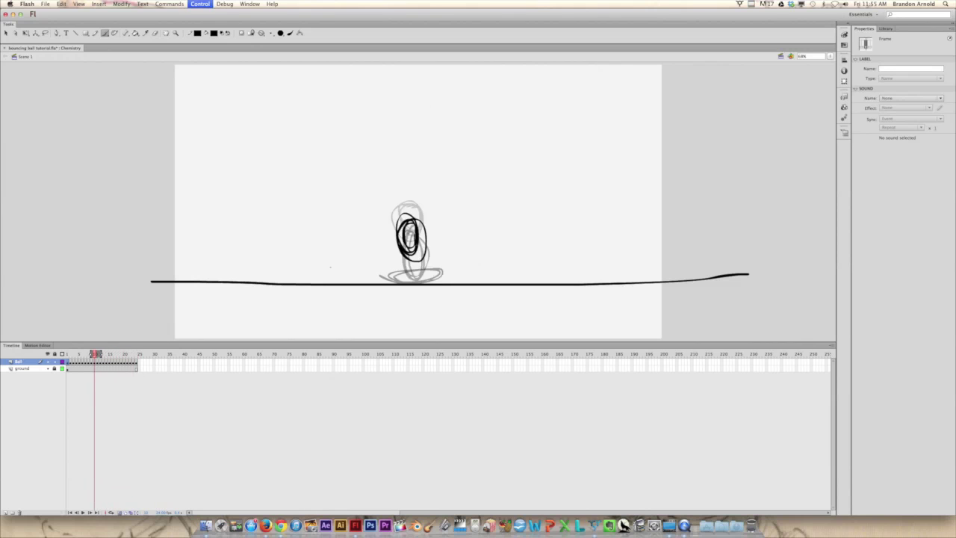
{"action": "key", "text": "comma"}
{"action": "key", "text": "comma"}
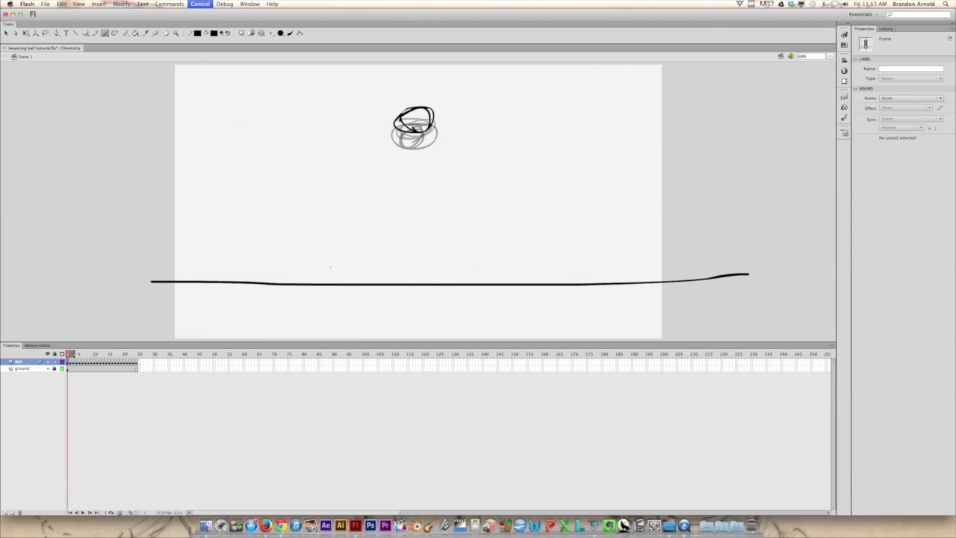
{"action": "key", "text": "period"}
{"action": "key", "text": "period"}
{"action": "key", "text": "period"}
{"action": "key", "text": "comma"}
{"action": "key", "text": "comma"}
{"action": "key", "text": "comma"}
Turn on looping with the range spanning frames 1 to 24, and play the animation
{"action": "left_click", "coordinate": [115, 512]}
{"action": "mouse_move", "coordinate": [138, 355]}
{"action": "left_mouse_down"}
{"action": "mouse_move", "coordinate": [108, 355]}
{"action": "mouse_move", "coordinate": [137, 355]}
{"action": "left_mouse_up"}
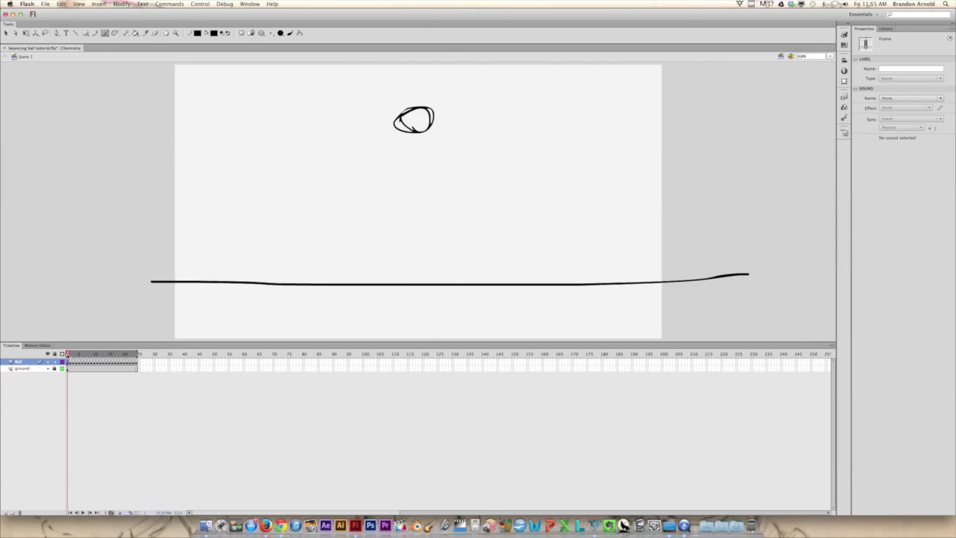
{"action": "left_click", "coordinate": [84, 513]}
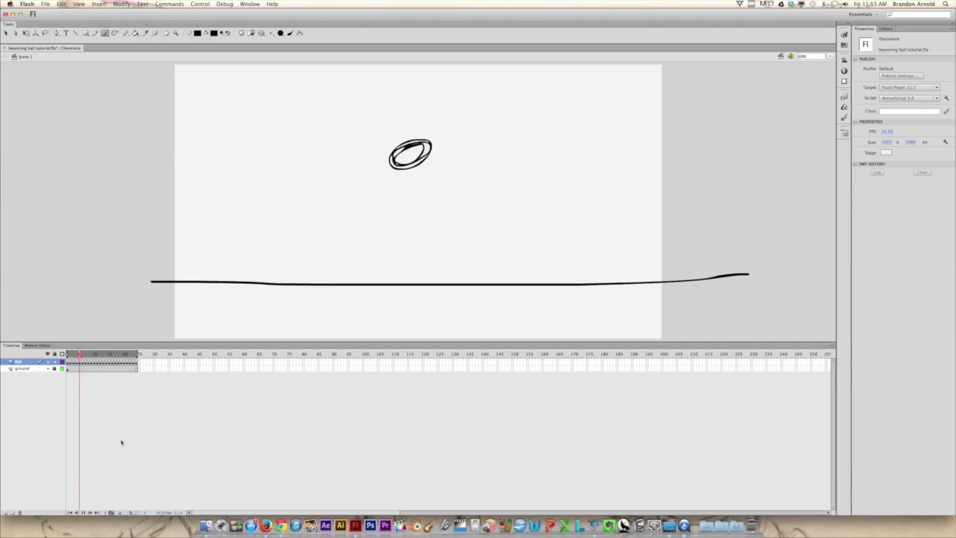